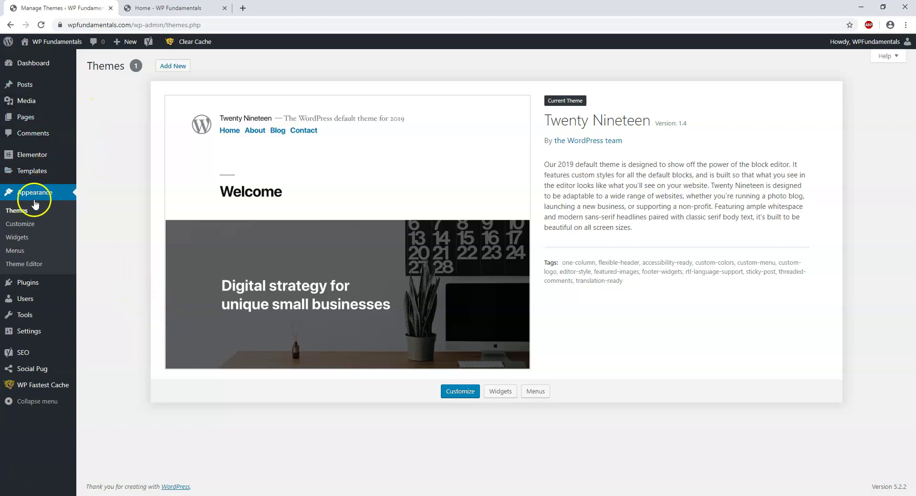
- Reload the Themes overview, list popular themes under Add New, and browse the grid for OceanWP and Astra
left_click(23, 213)
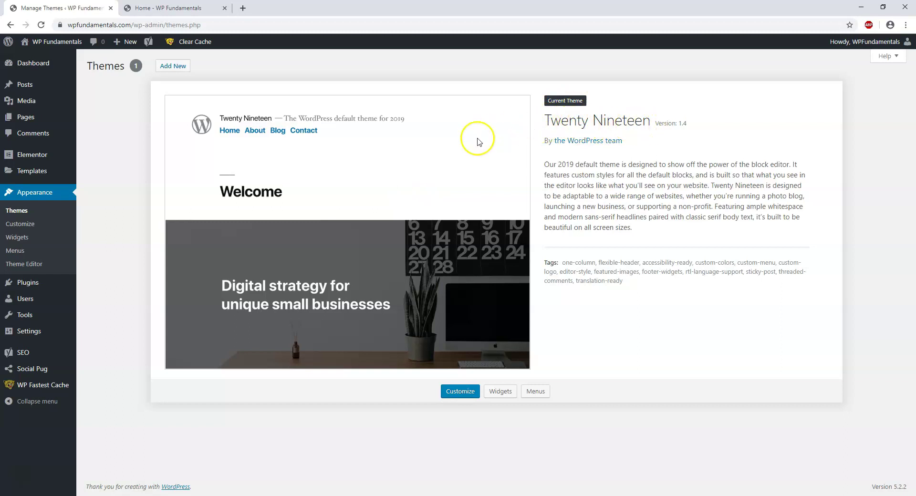
left_click(180, 70)
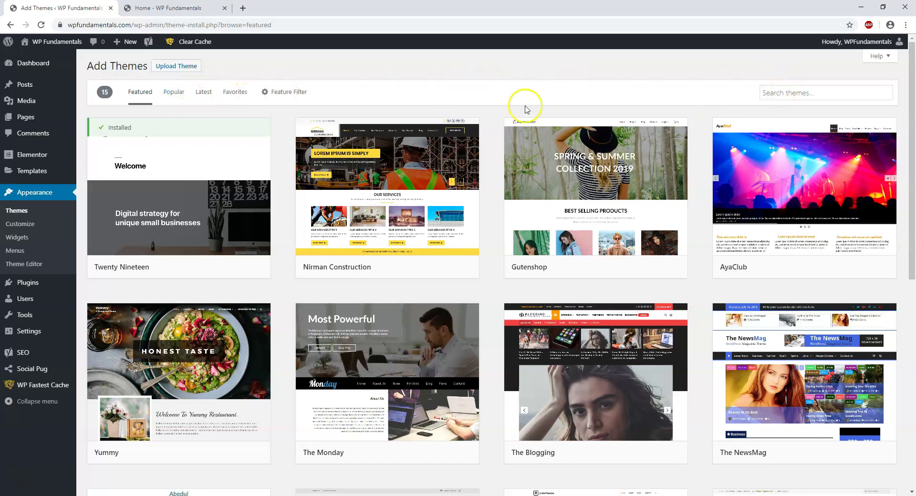
left_click(175, 98)
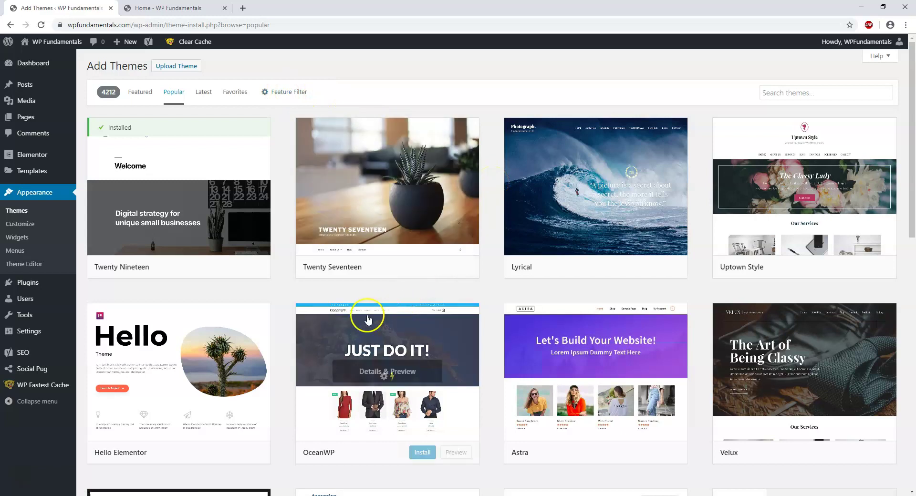
mouse_move(454, 390)
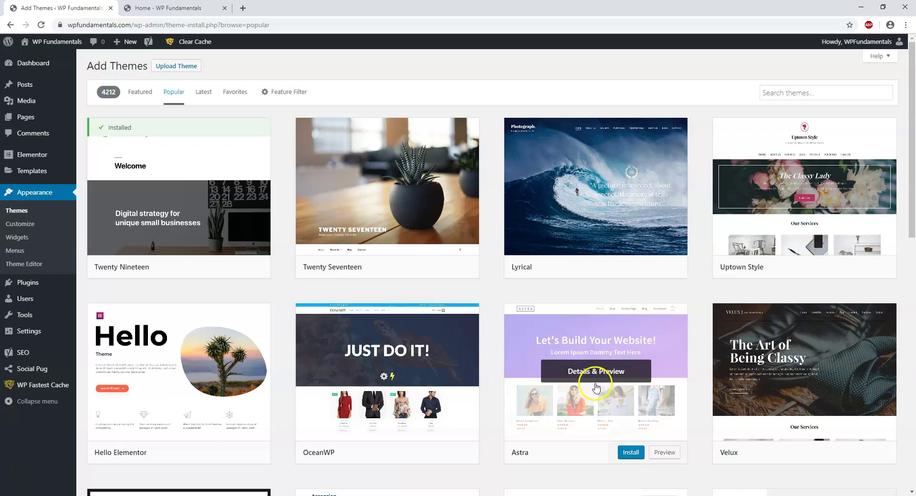
scroll(486, 367, "down", 1)
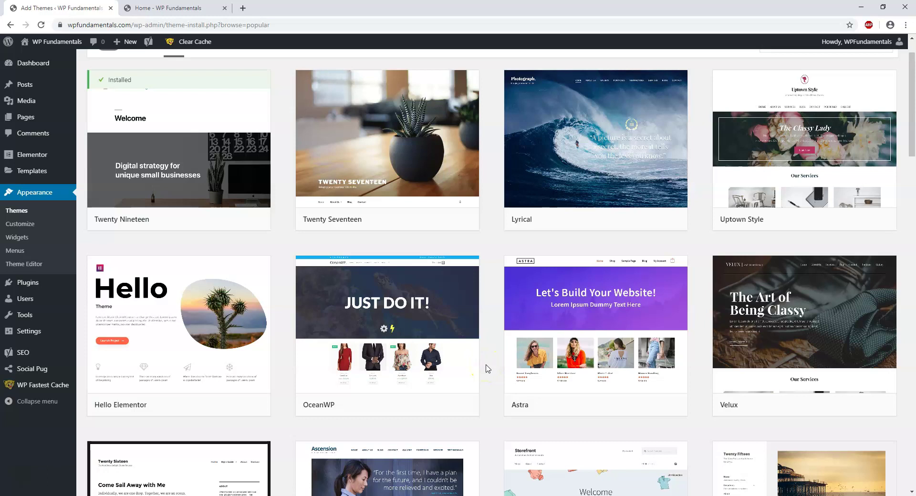
scroll(487, 368, "down", 3)
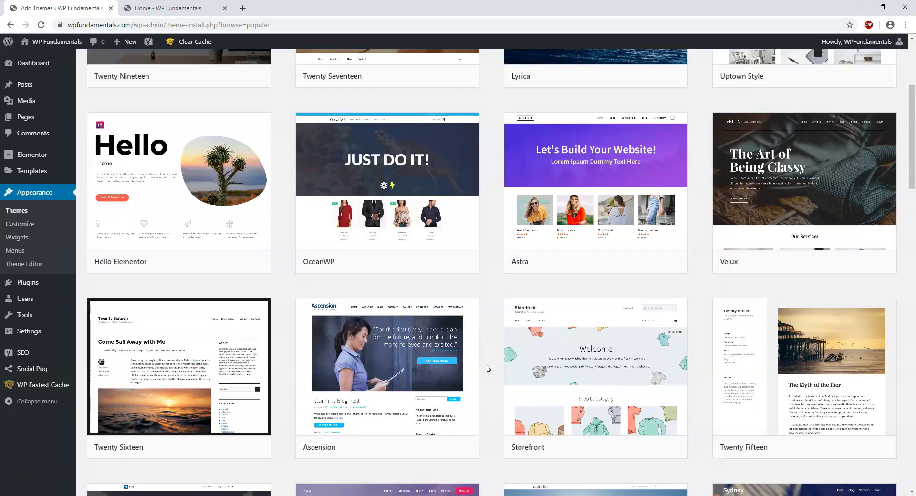
scroll(487, 368, "down", 1)
scroll(488, 368, "down", 4)
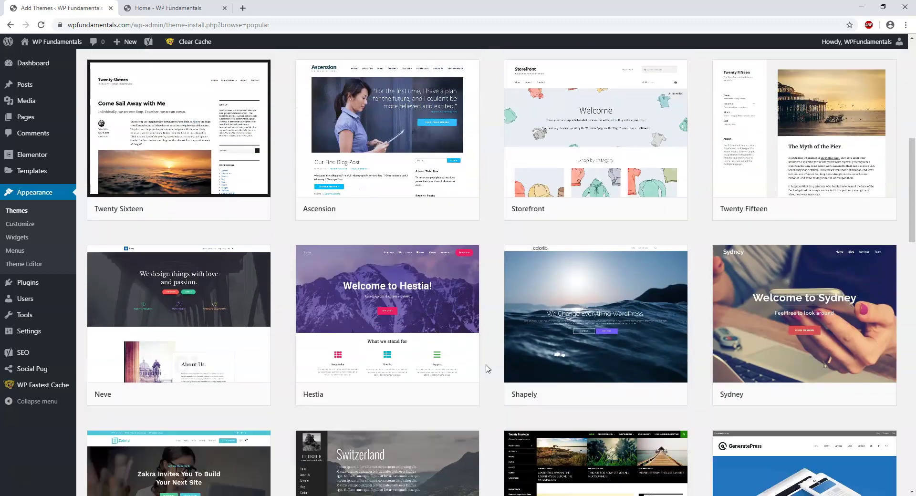
scroll(487, 368, "down", 8)
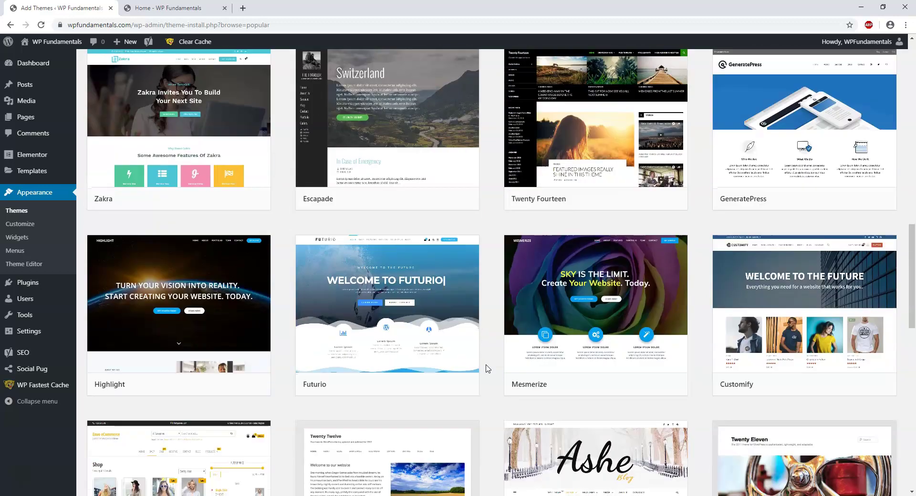
scroll(488, 368, "down", 9)
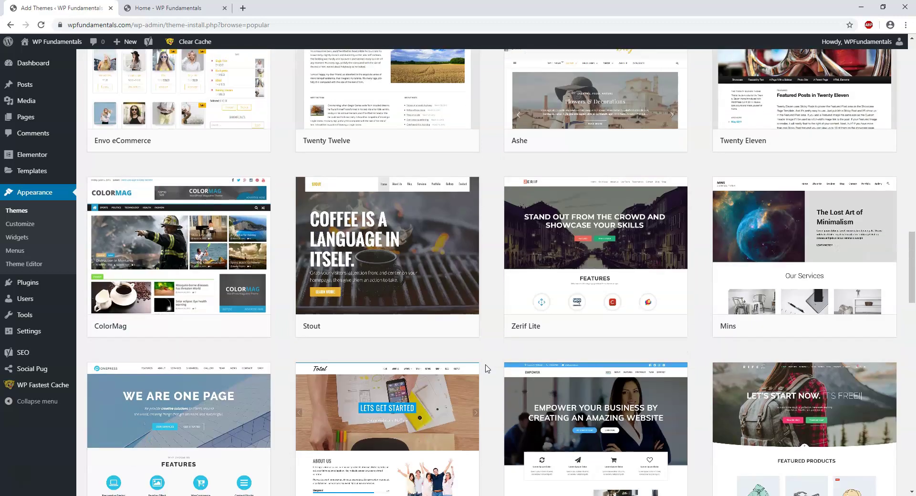
scroll(488, 368, "up", 20)
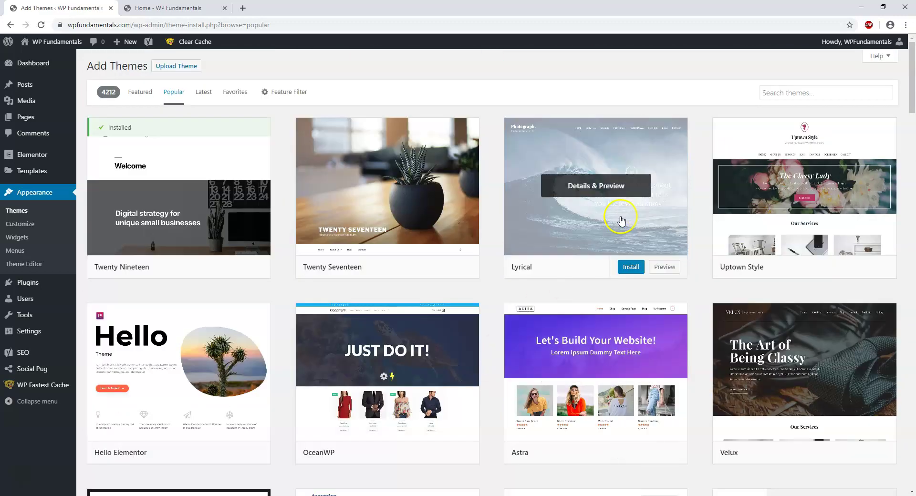
- Search the theme directory for 'gener' and preview the GeneratePress theme
left_click(780, 90)
type("g")
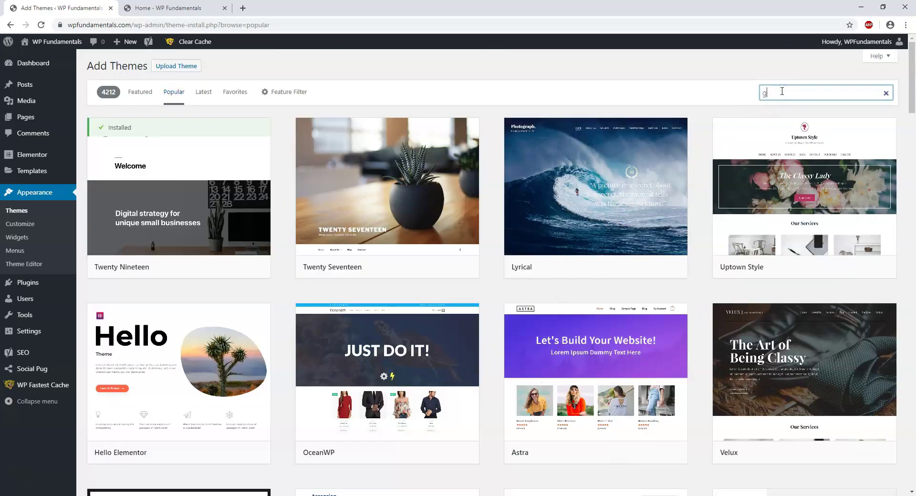
type("enerate")
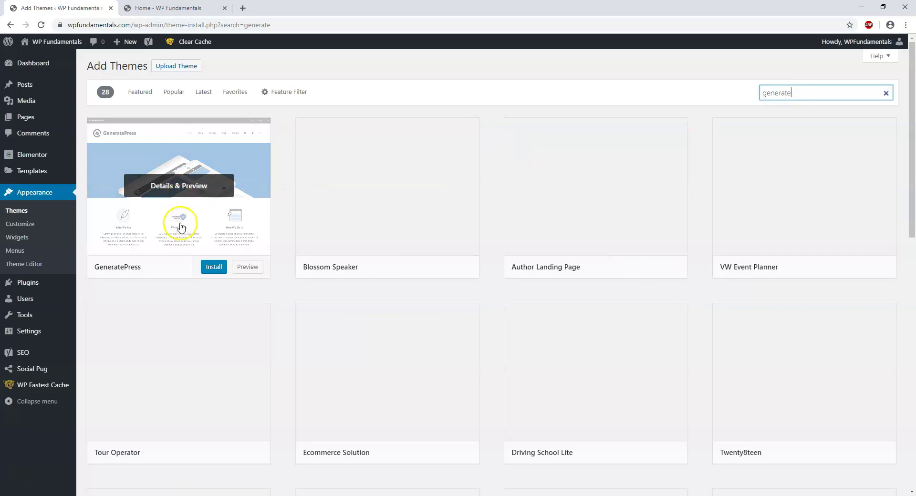
left_click(245, 267)
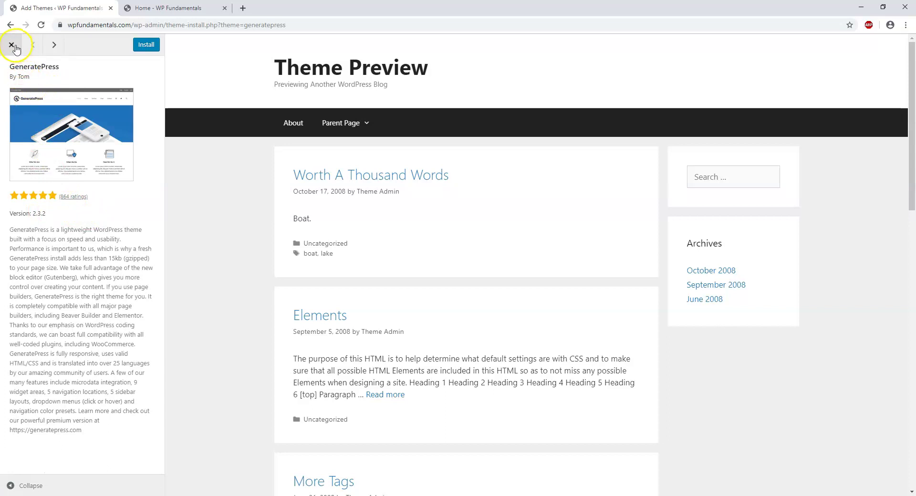
- Close the preview, then install GeneratePress and make it the active theme
left_click(13, 44)
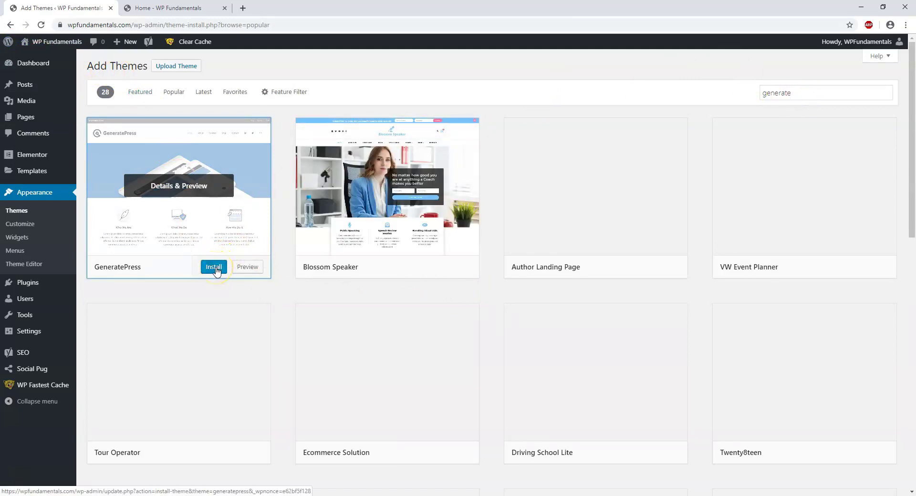
left_click(215, 270)
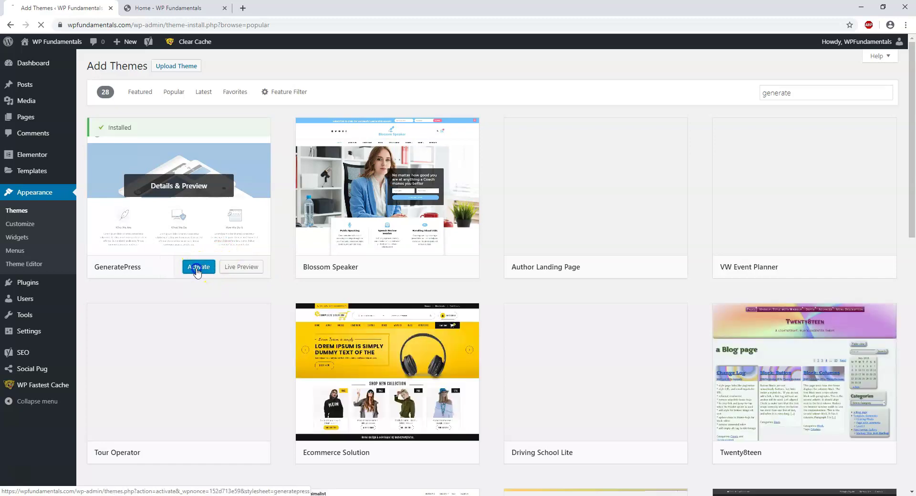
left_click(198, 268)
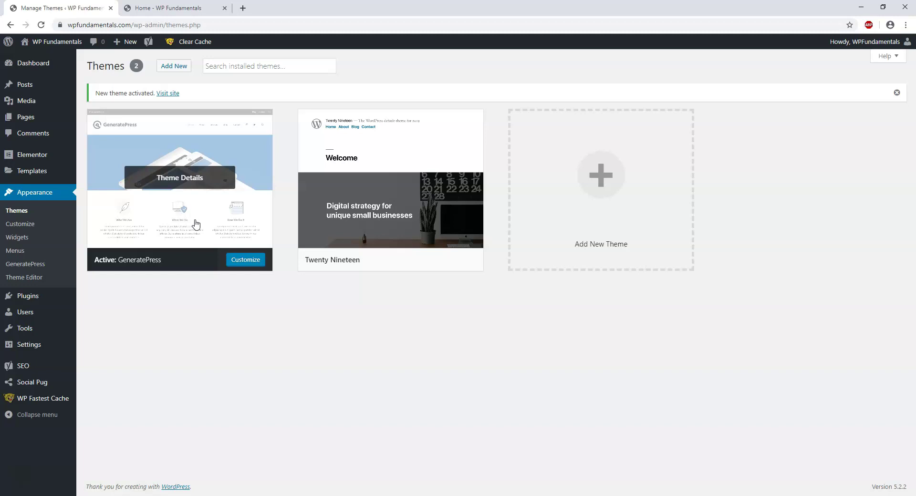
- Delete Twenty Nineteen from its theme details, confirming the prompt, then go to Add New themes
mouse_move(358, 184)
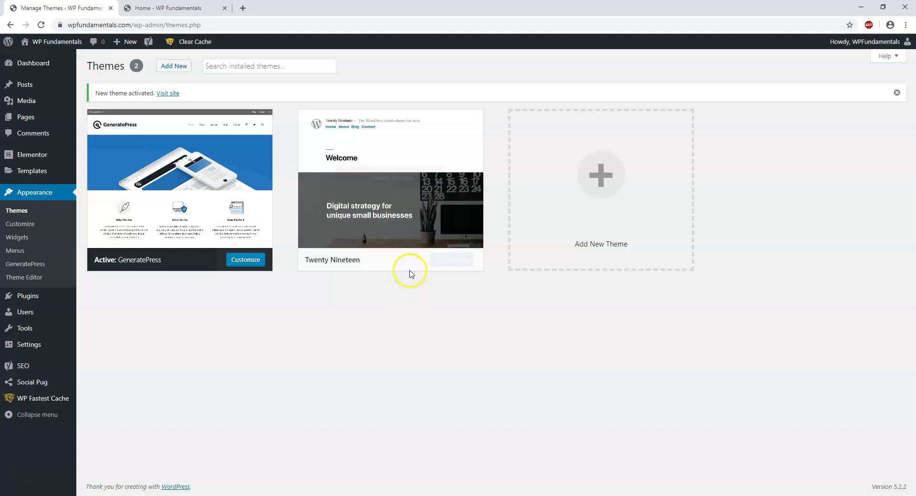
left_click(393, 180)
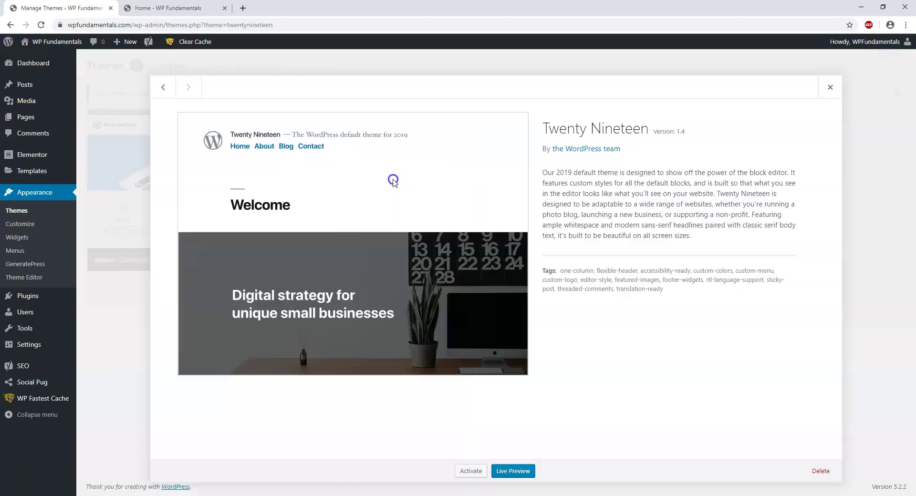
left_click(821, 470)
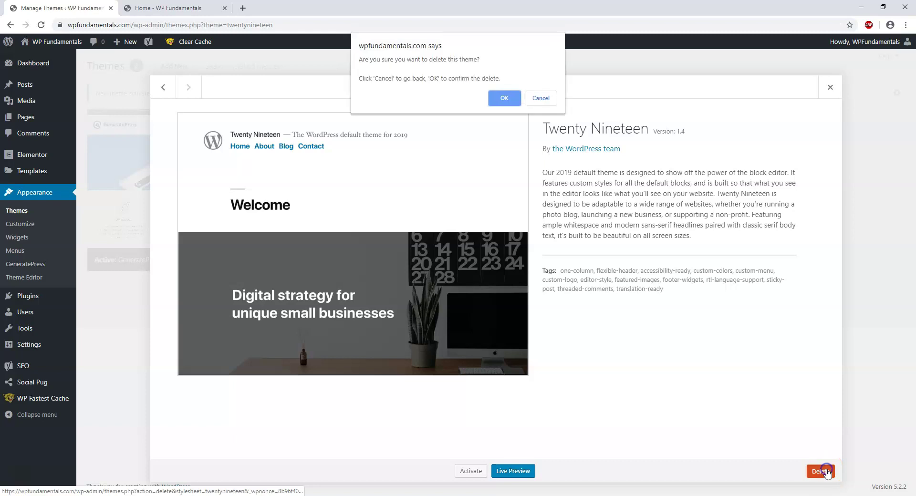
left_click(503, 99)
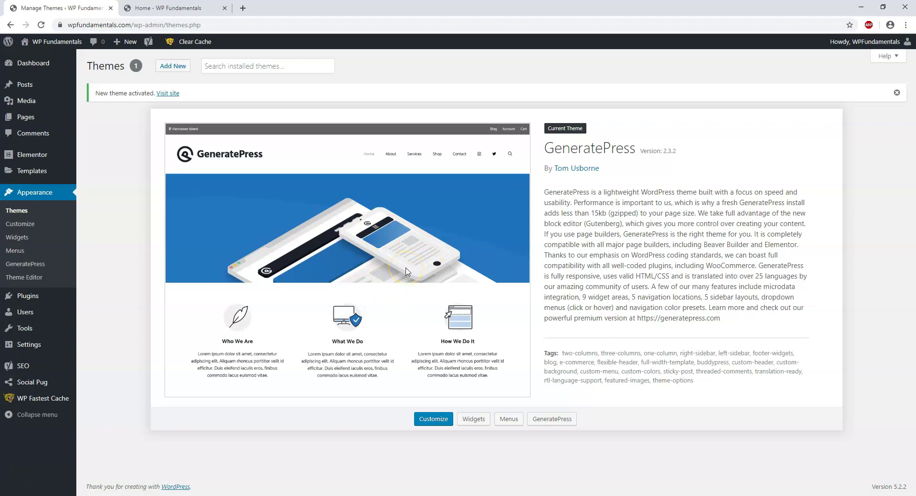
left_click(174, 67)
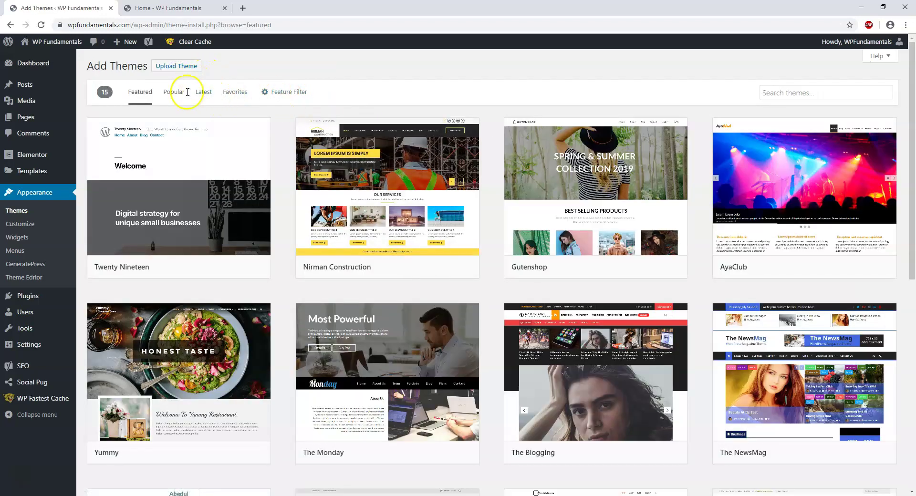
- Install OceanWP and Astra from the popular themes list, then return to the installed themes
left_click(167, 92)
scroll(415, 334, "down", 2)
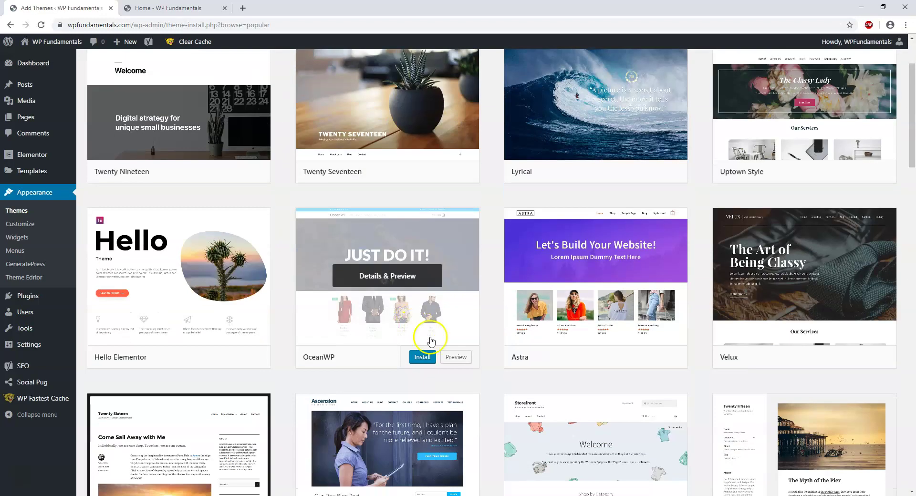
left_click(419, 357)
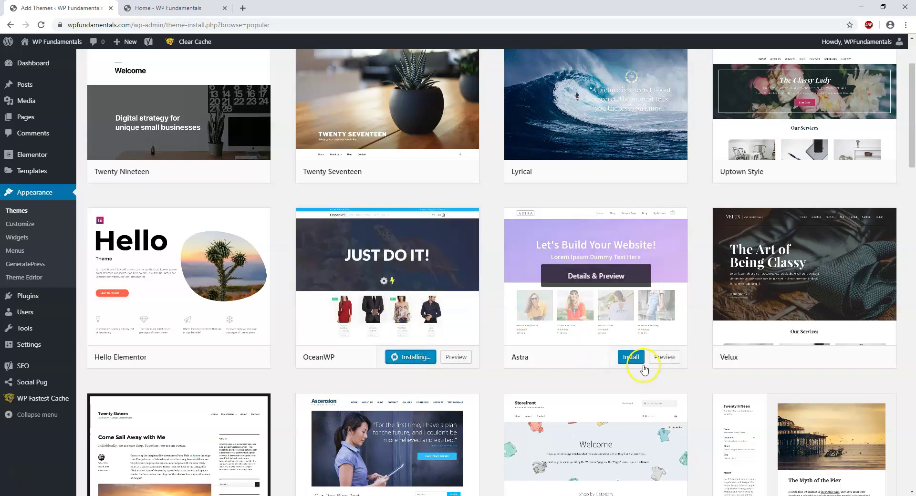
left_click(632, 361)
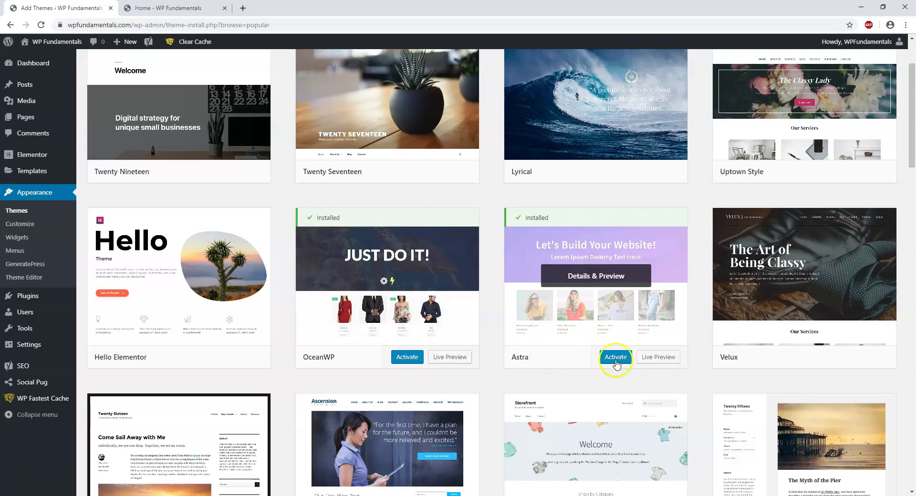
scroll(405, 272, "up", 2)
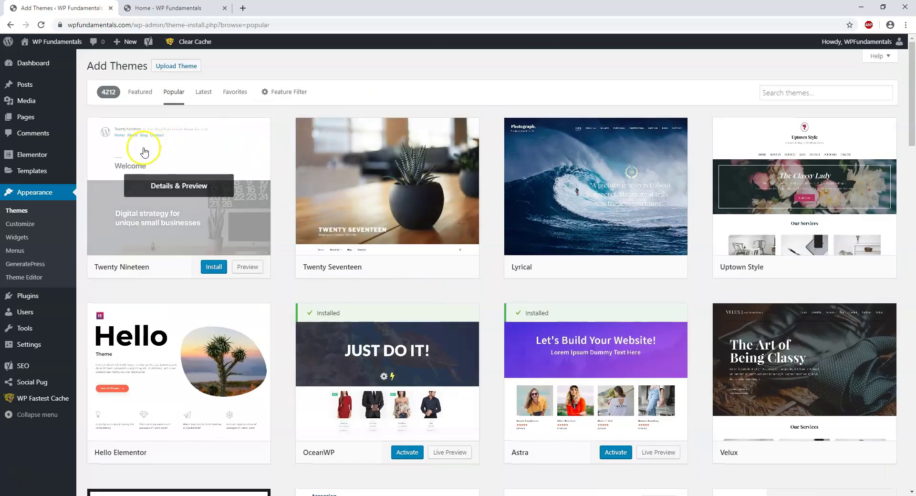
left_click(21, 213)
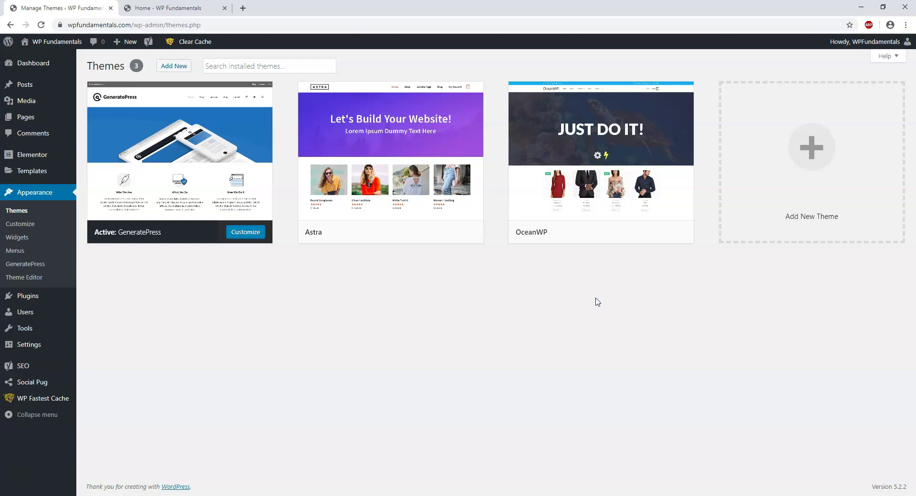
mouse_move(511, 153)
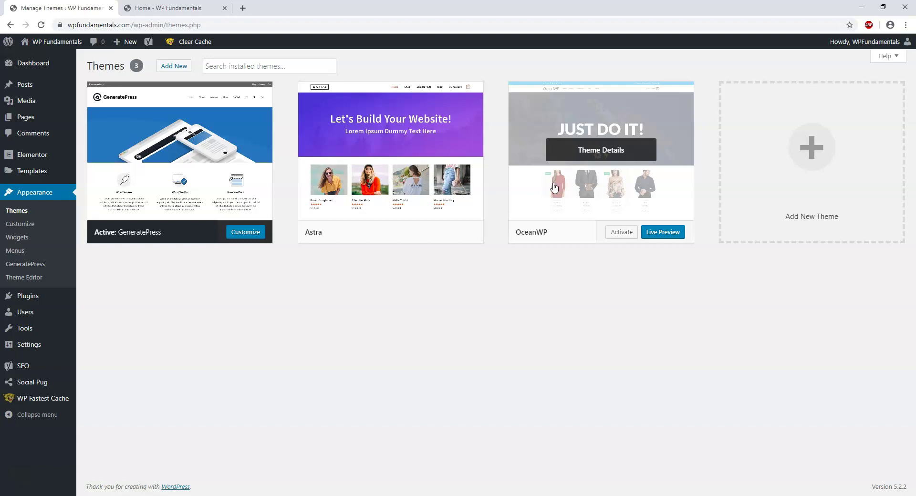
mouse_move(258, 175)
left_click(520, 163)
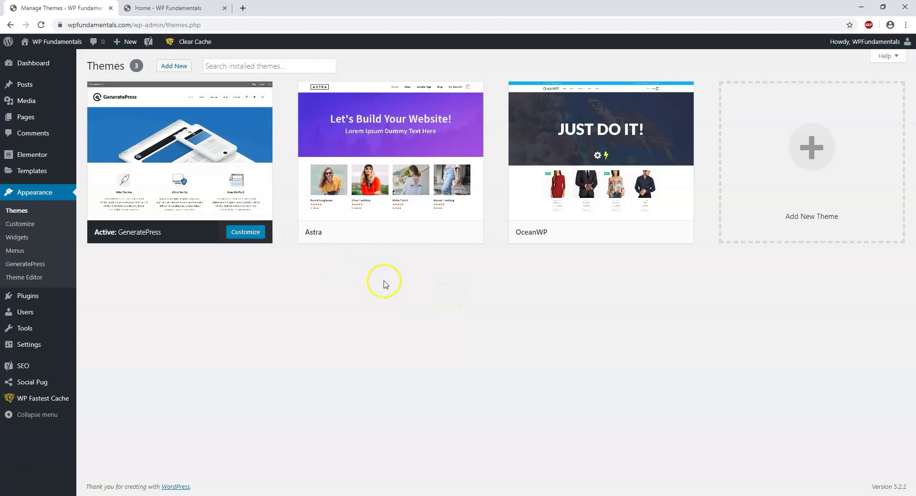
- Live-preview Astra from its theme details, then close the Customizer without activating it
left_click(379, 149)
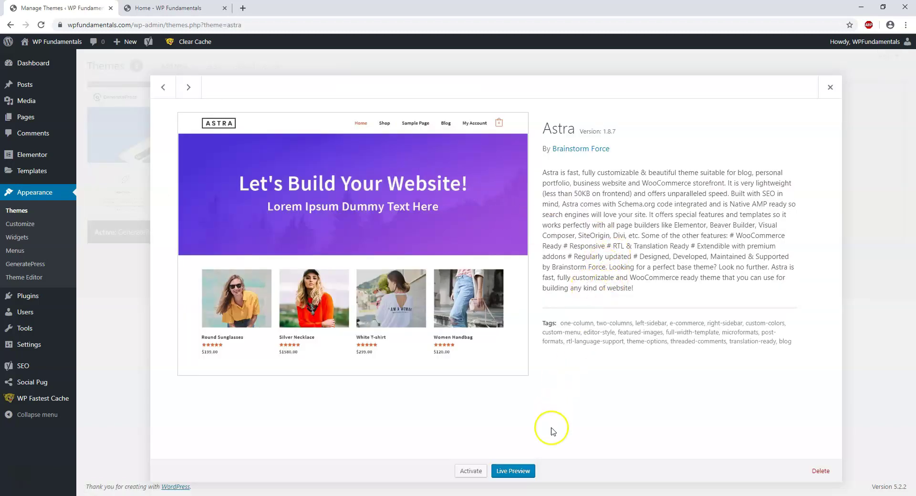
left_click(524, 473)
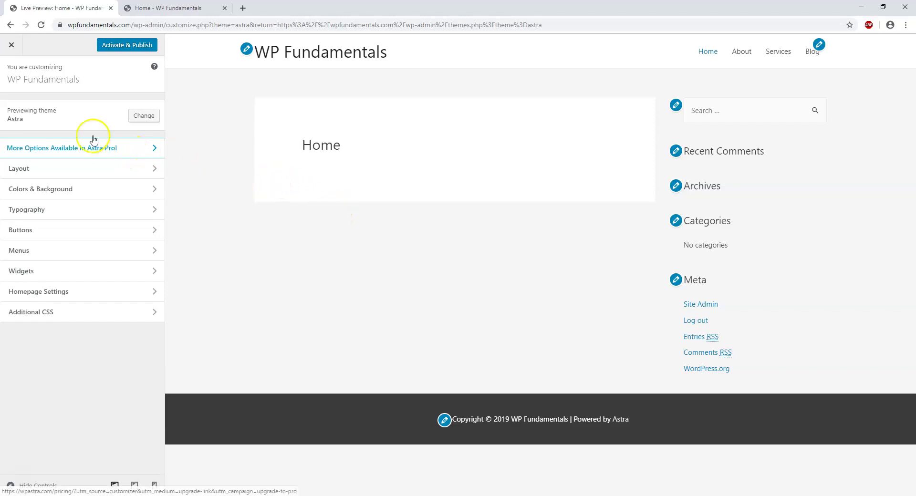
left_click(14, 49)
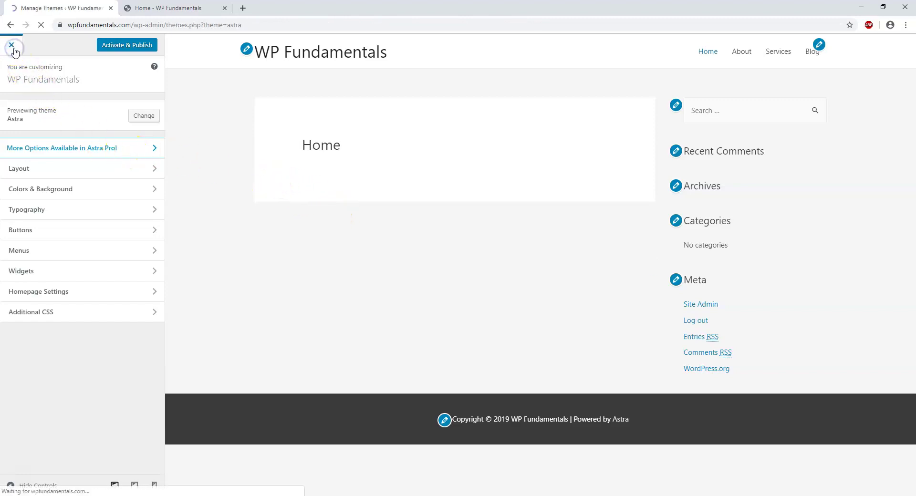